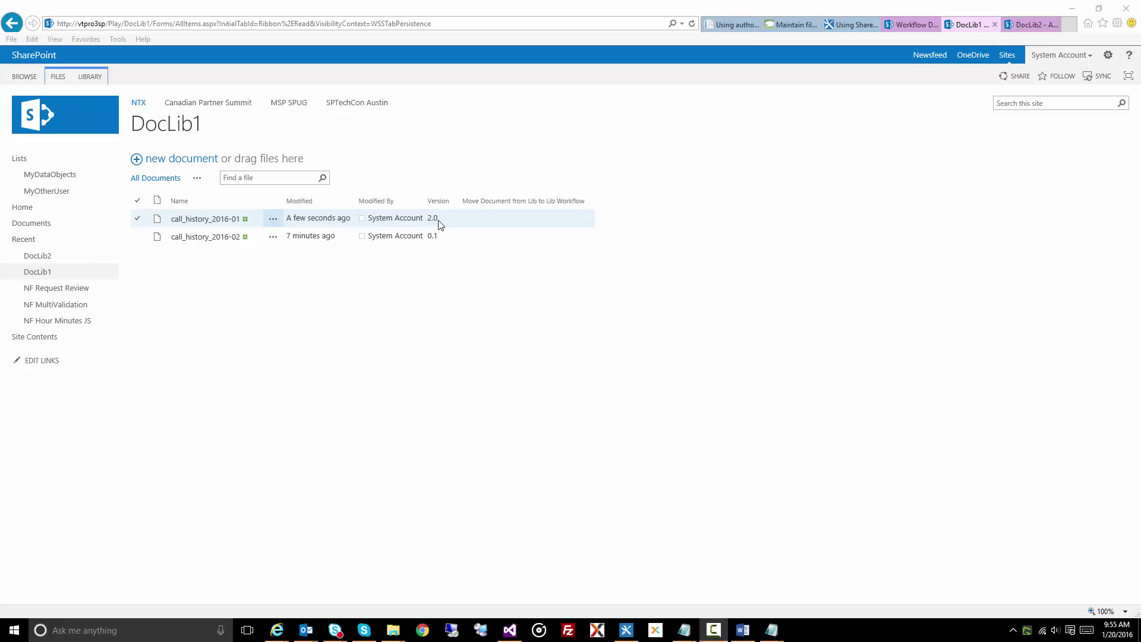
- Review call_history_2016-01's version history in DocLib1 (versions 1.0 and 2.0), then close it
click(275, 222)
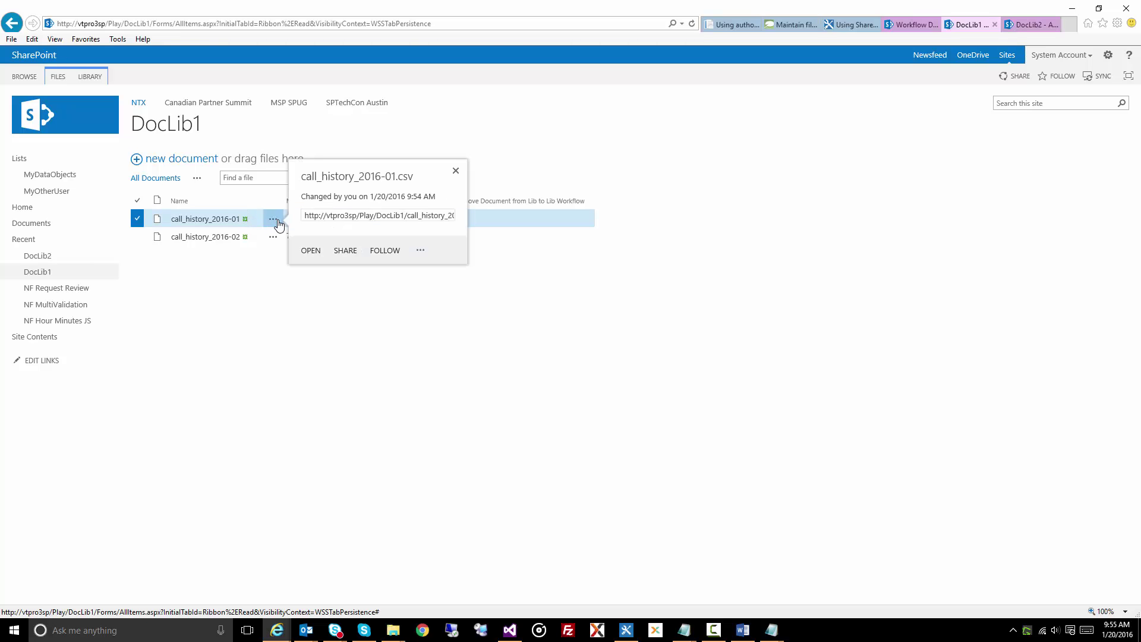
click(421, 271)
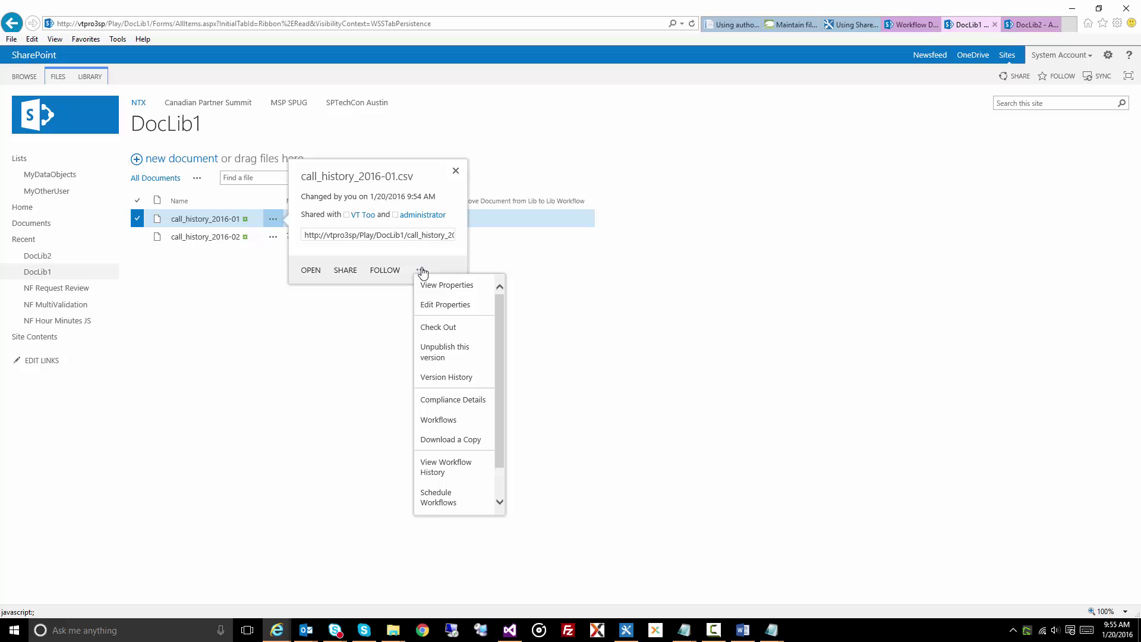
click(454, 381)
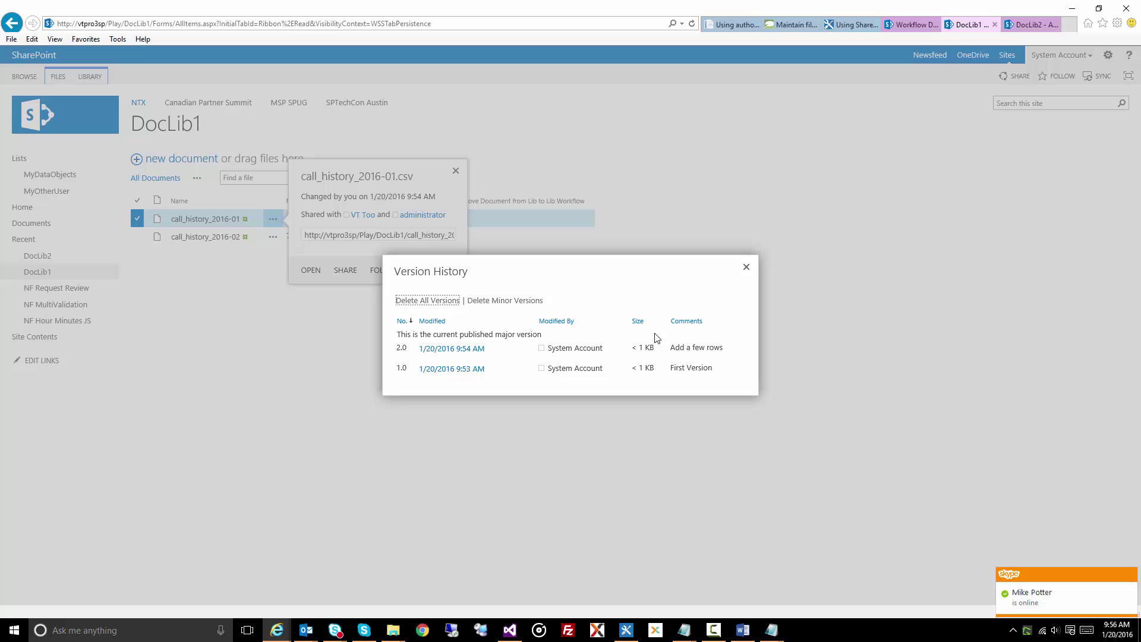
click(747, 266)
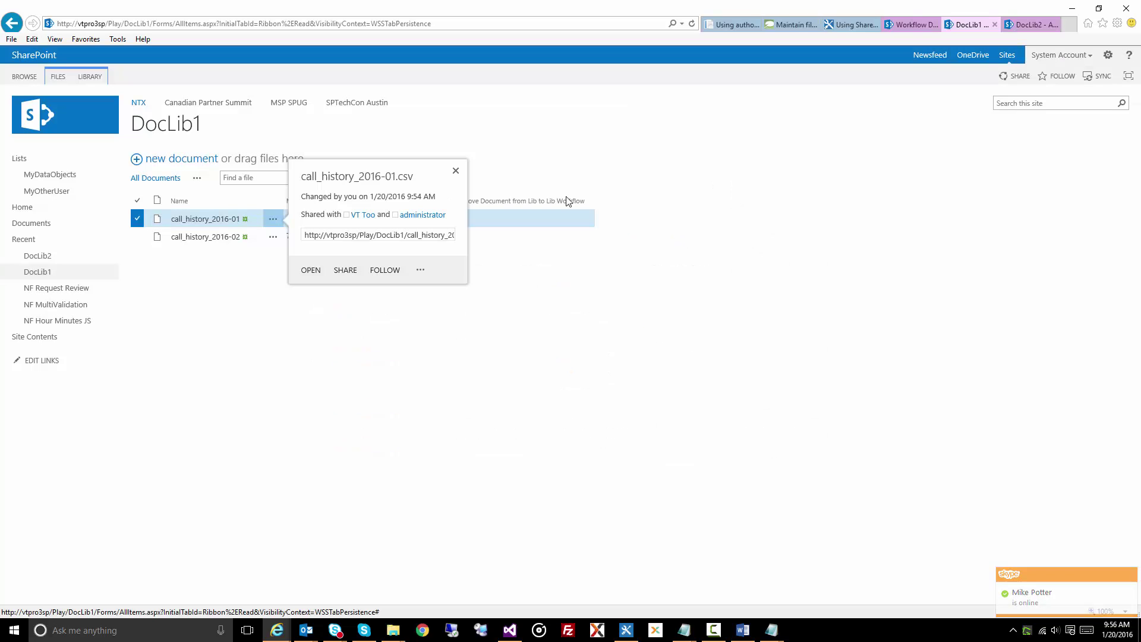
click(456, 171)
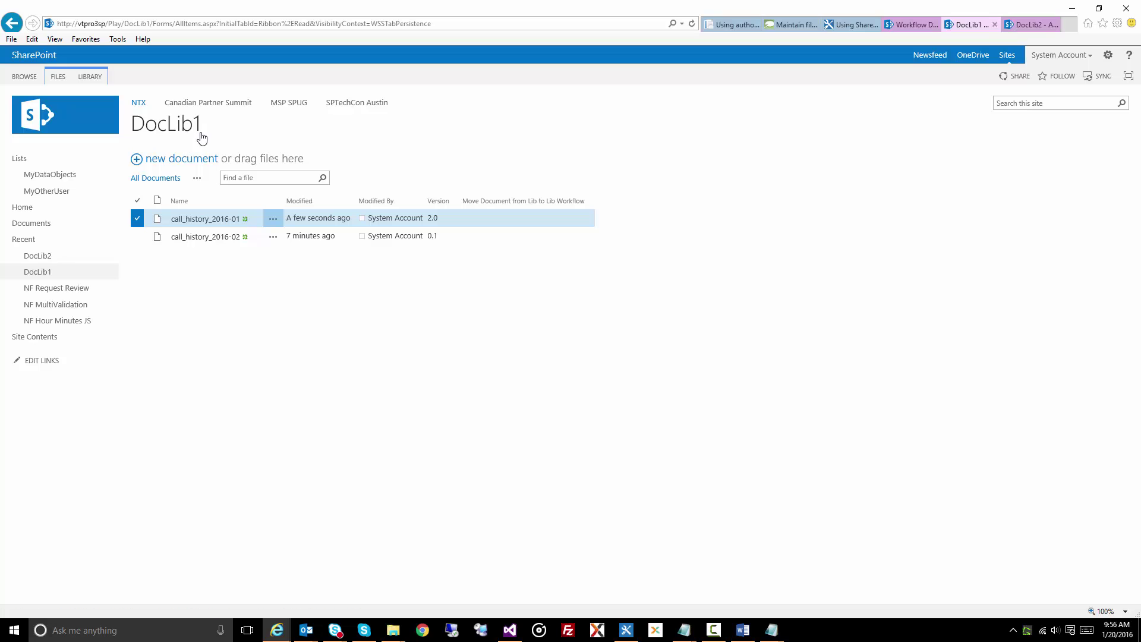
- Refresh DocLib2 to confirm it has no files, then go back via DocLib1 to the workflow designer
click(1015, 25)
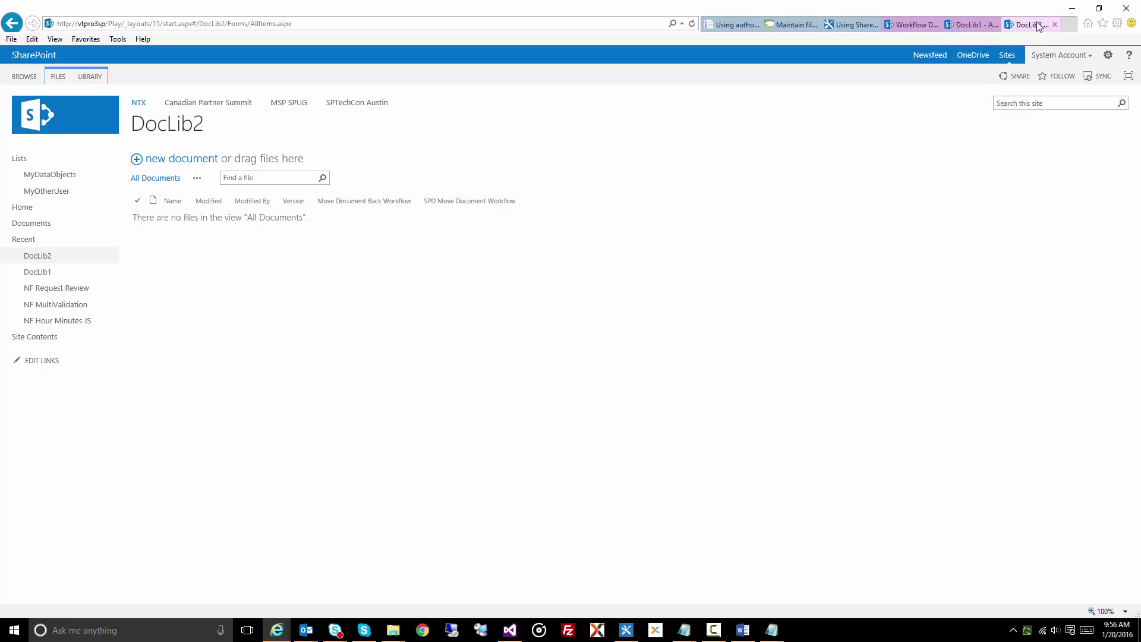
click(691, 25)
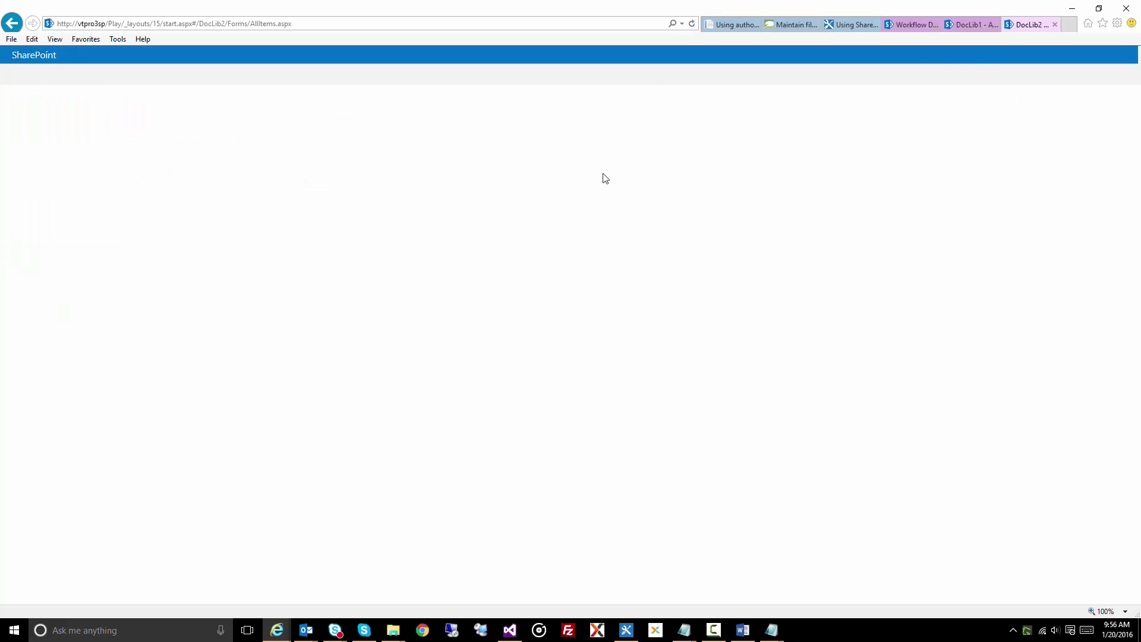
click(972, 24)
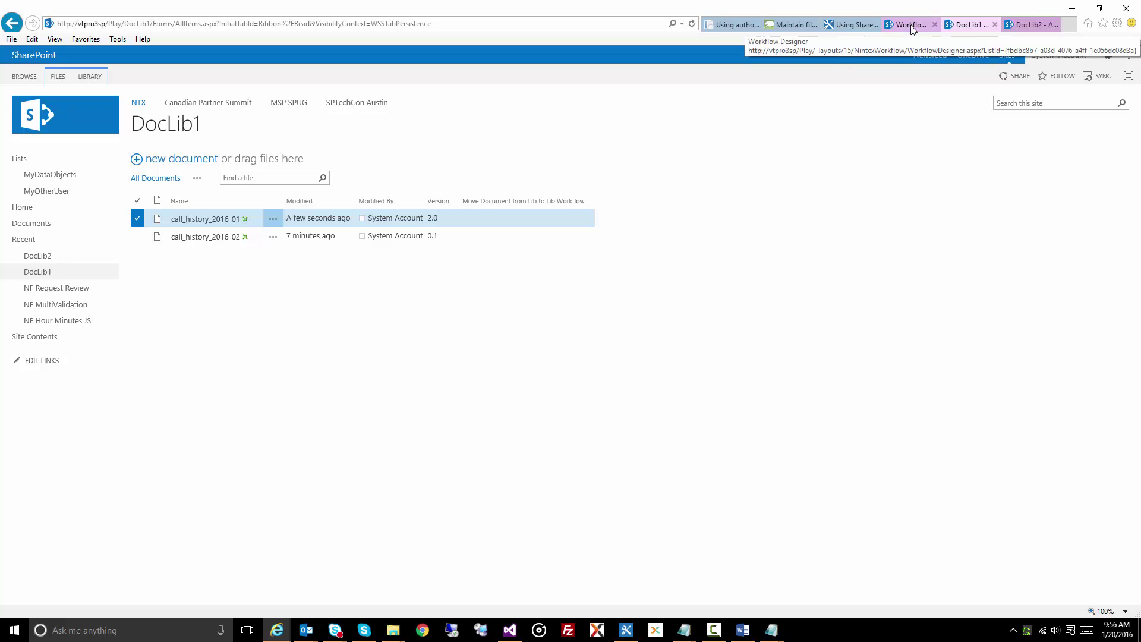
click(913, 27)
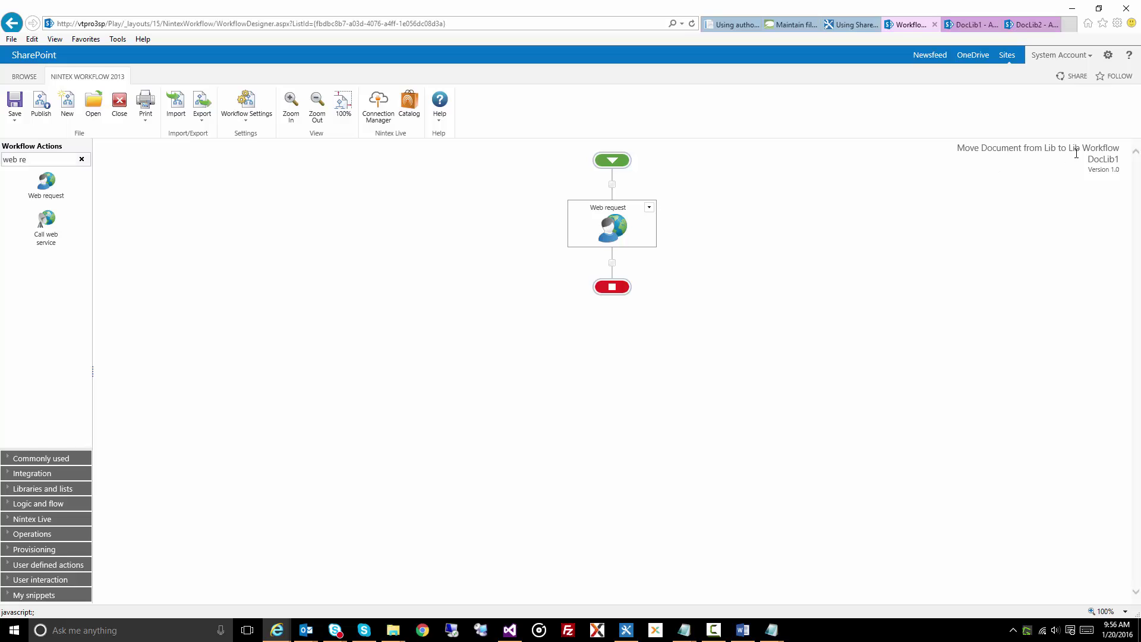
- Open the Web request action's settings, check the content type value, and expand the custom headers
mouse_move(619, 224)
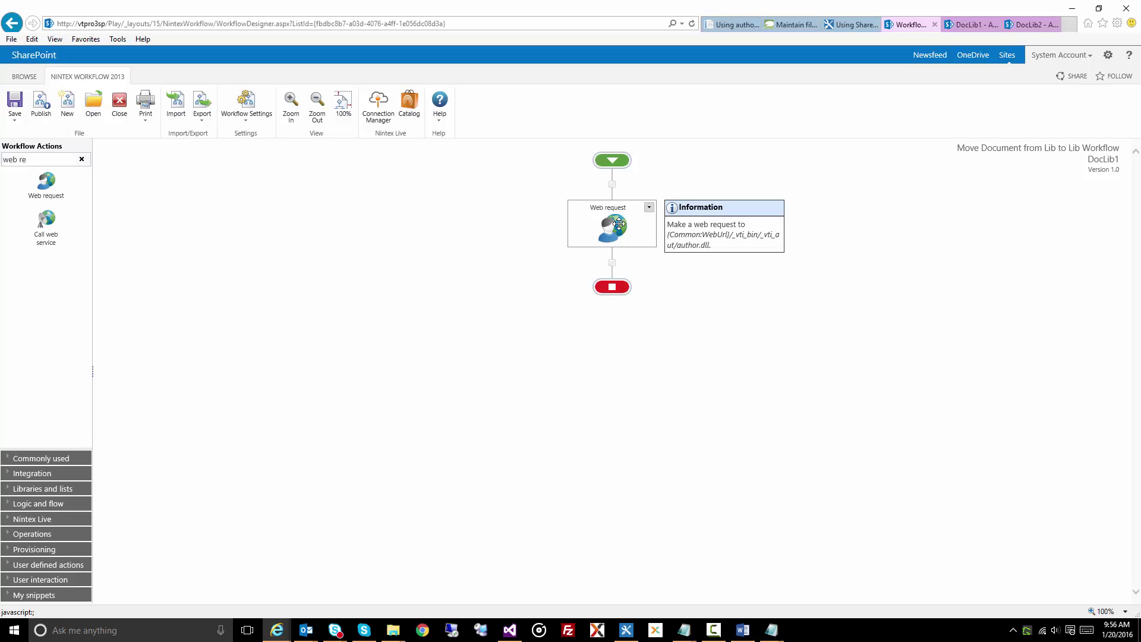
double_click(619, 223)
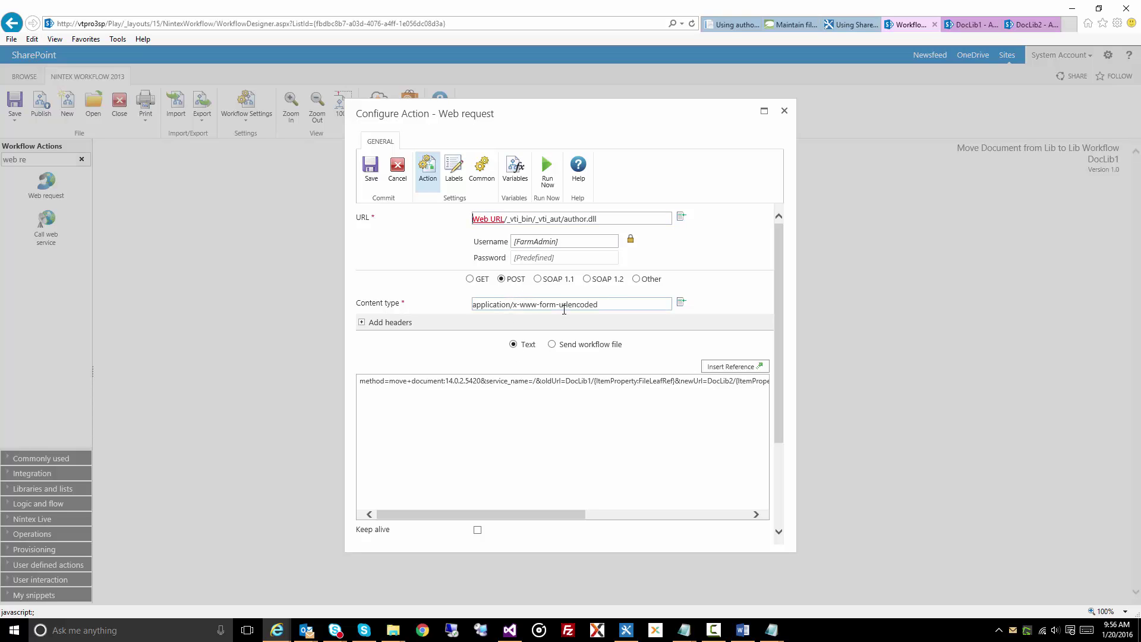
drag(599, 308, 470, 306)
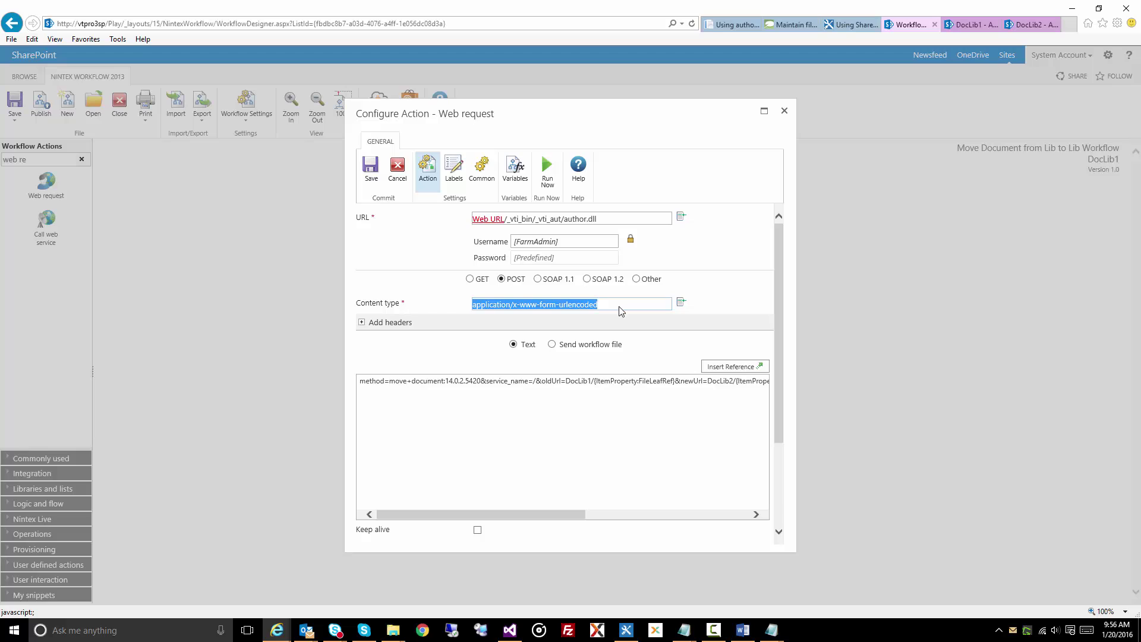
click(362, 322)
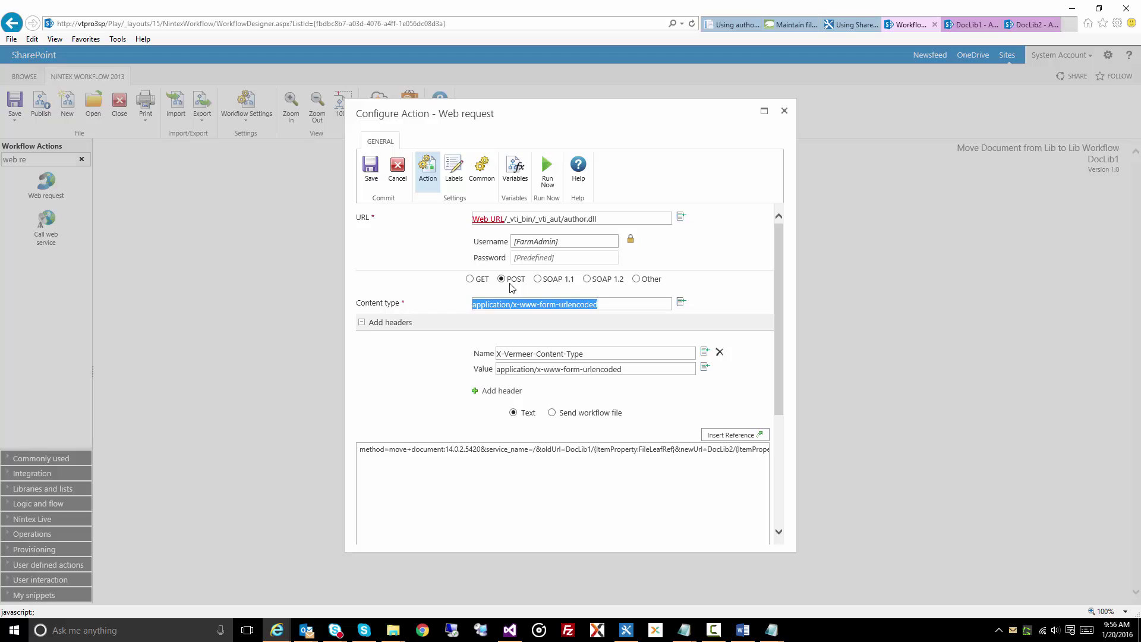
- Inspect the move request body and select the FileLeafRef reference after oldUrl's DocLib1/
click(409, 464)
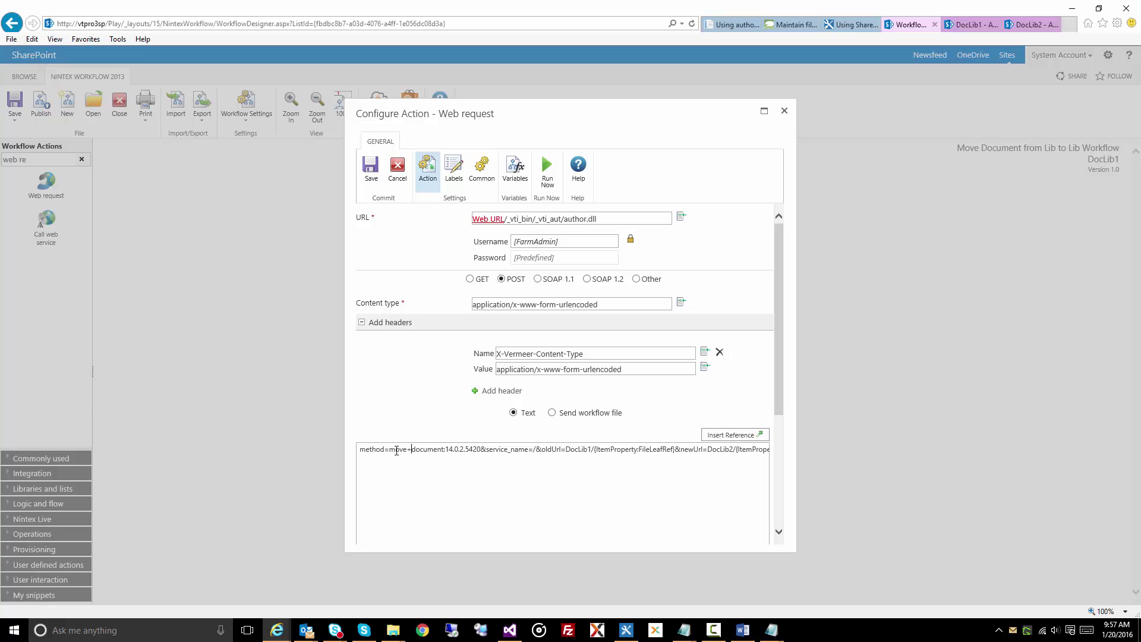
drag(390, 450, 444, 450)
click(477, 479)
drag(782, 398, 776, 477)
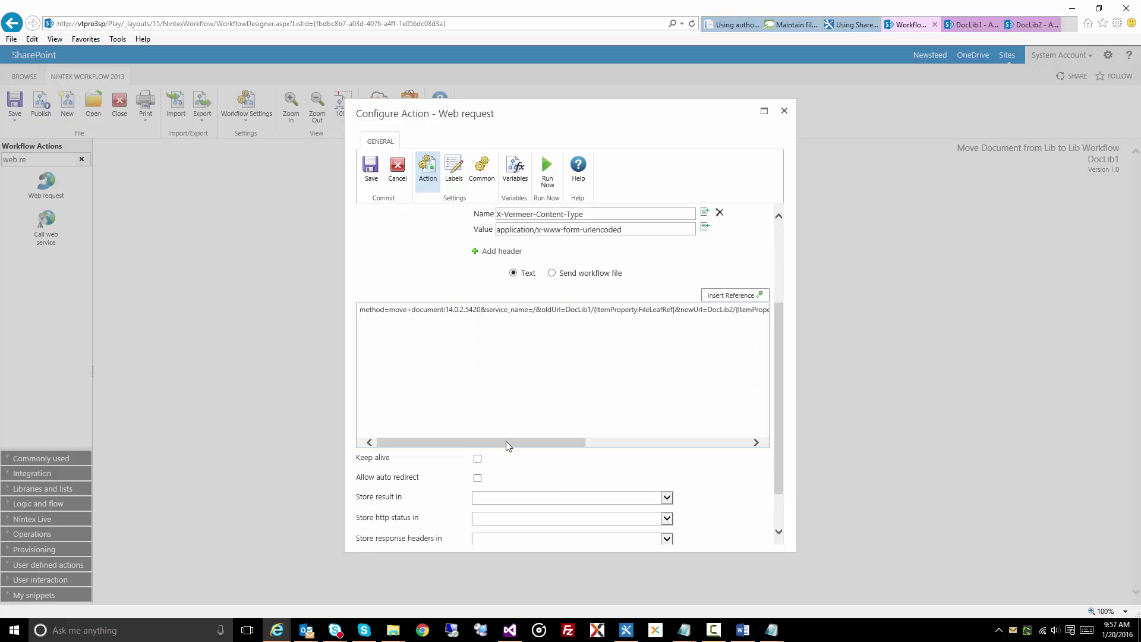
drag(507, 446, 559, 458)
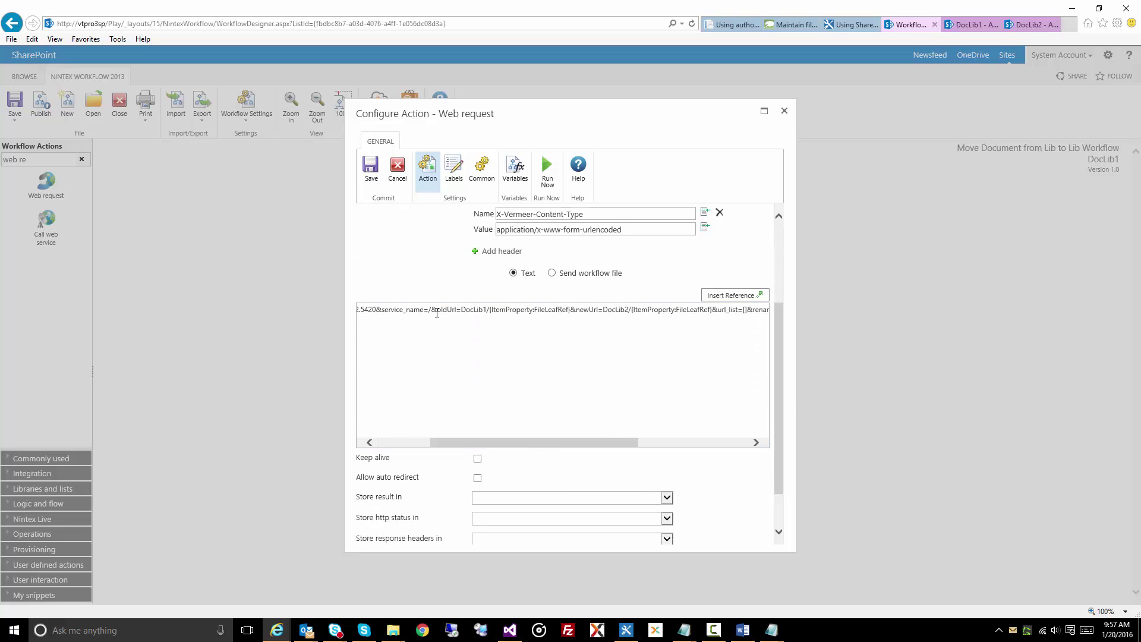
drag(443, 309, 534, 309)
click(491, 309)
drag(461, 310, 568, 310)
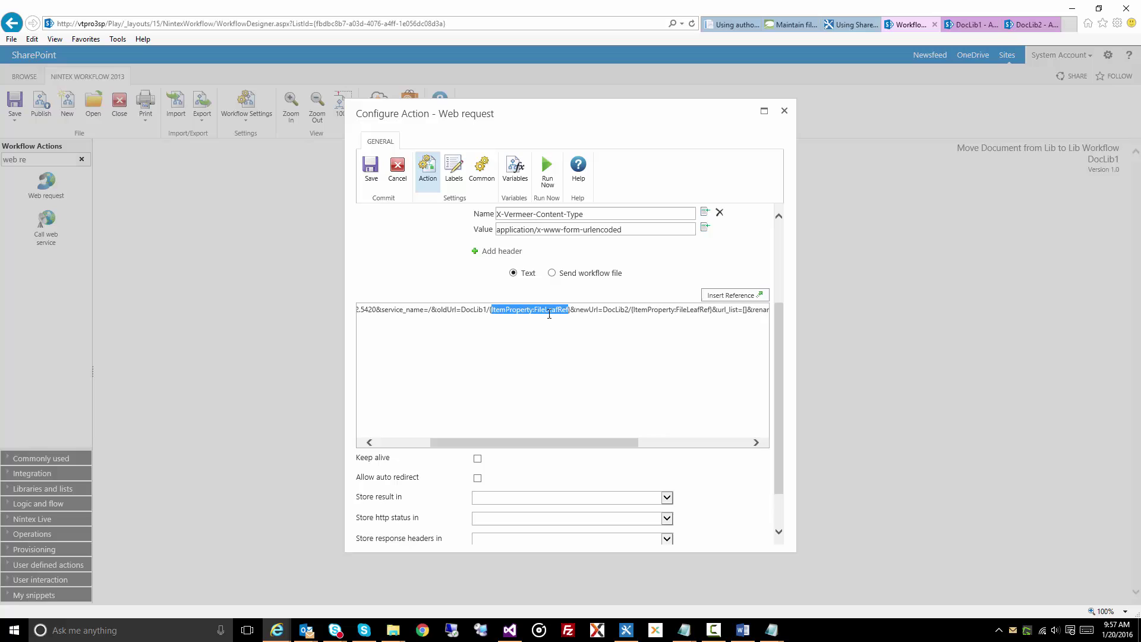
- Insert the Item Properties Name reference into the request body after DocLib1/
click(736, 297)
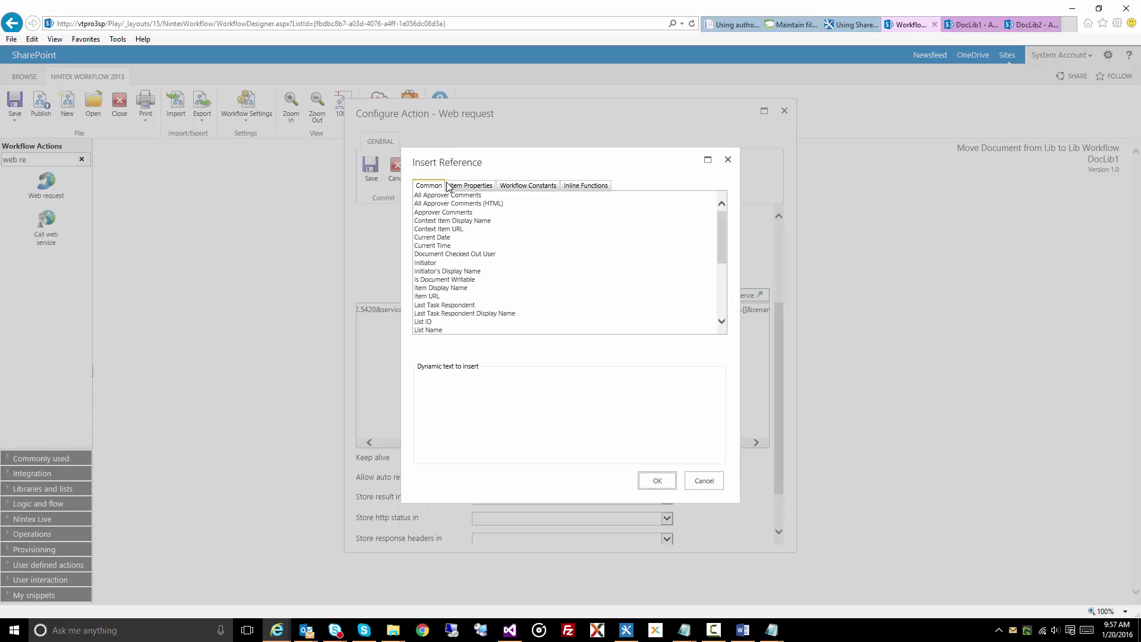
click(453, 185)
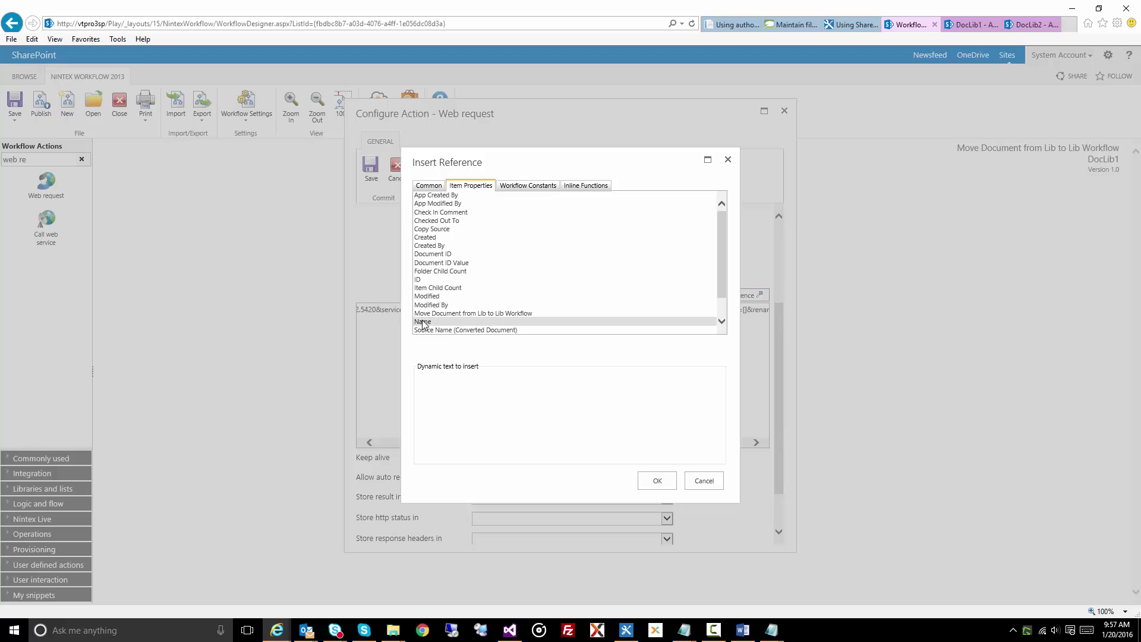
double_click(423, 322)
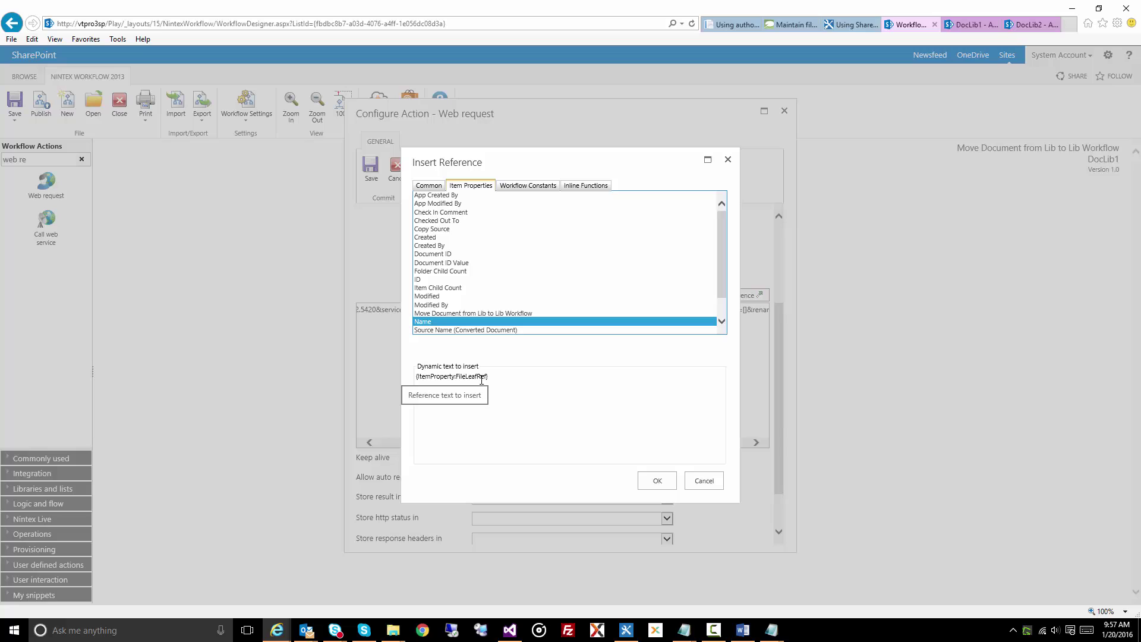
click(695, 479)
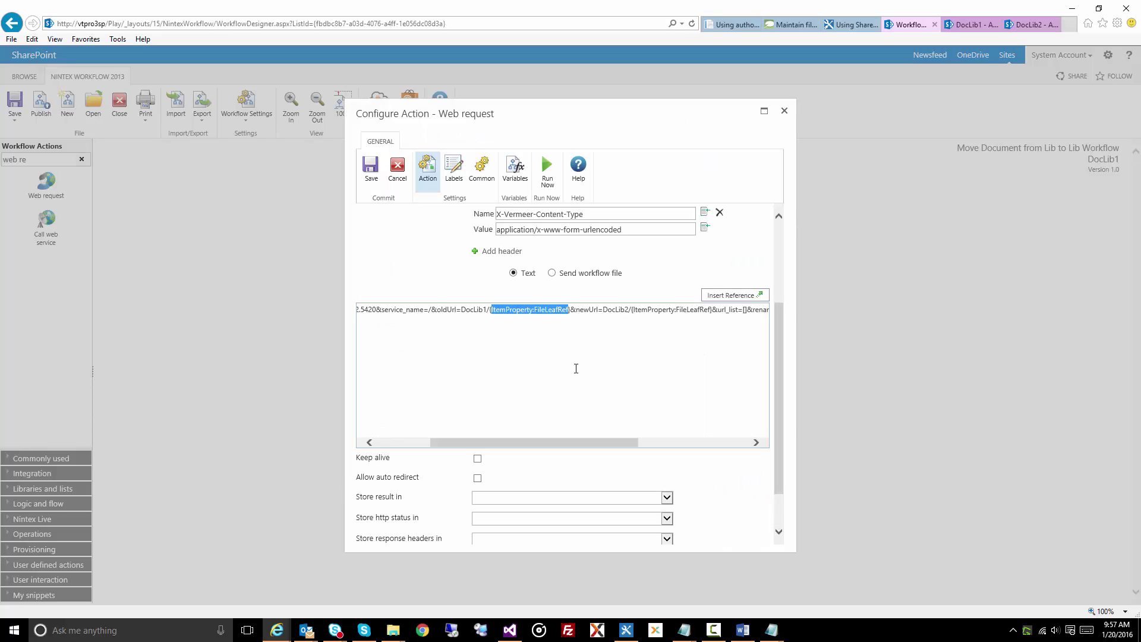
- Review the body's oldUrl=DocLib1 and newUrl=DocLib2 paths and the remaining settings
click(464, 310)
drag(458, 305, 487, 310)
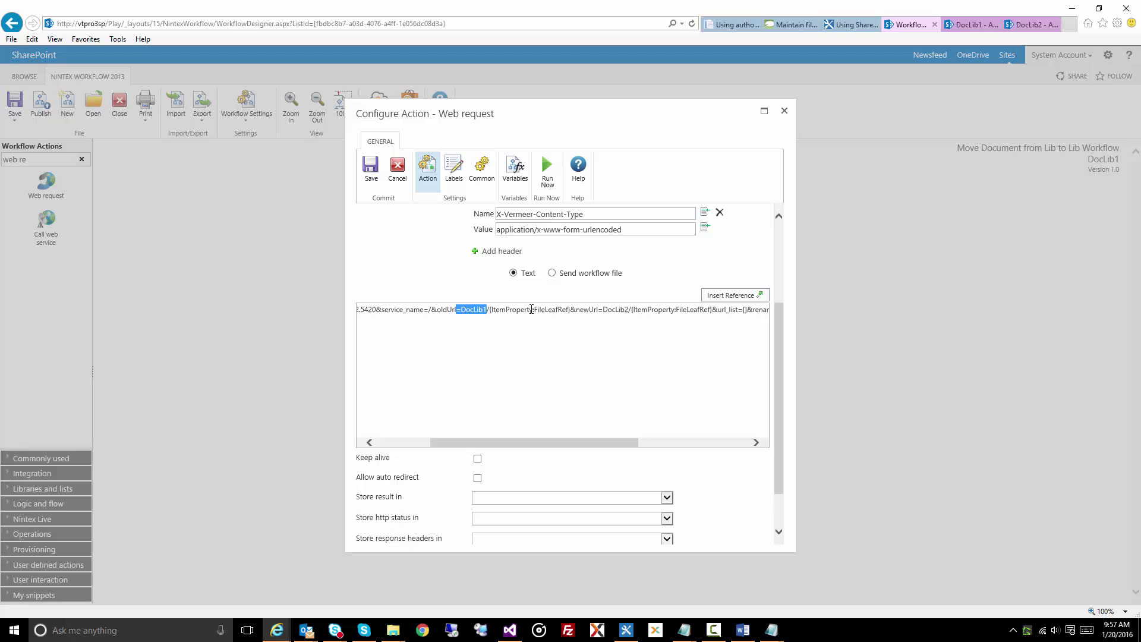
drag(603, 310, 629, 310)
drag(632, 442, 756, 457)
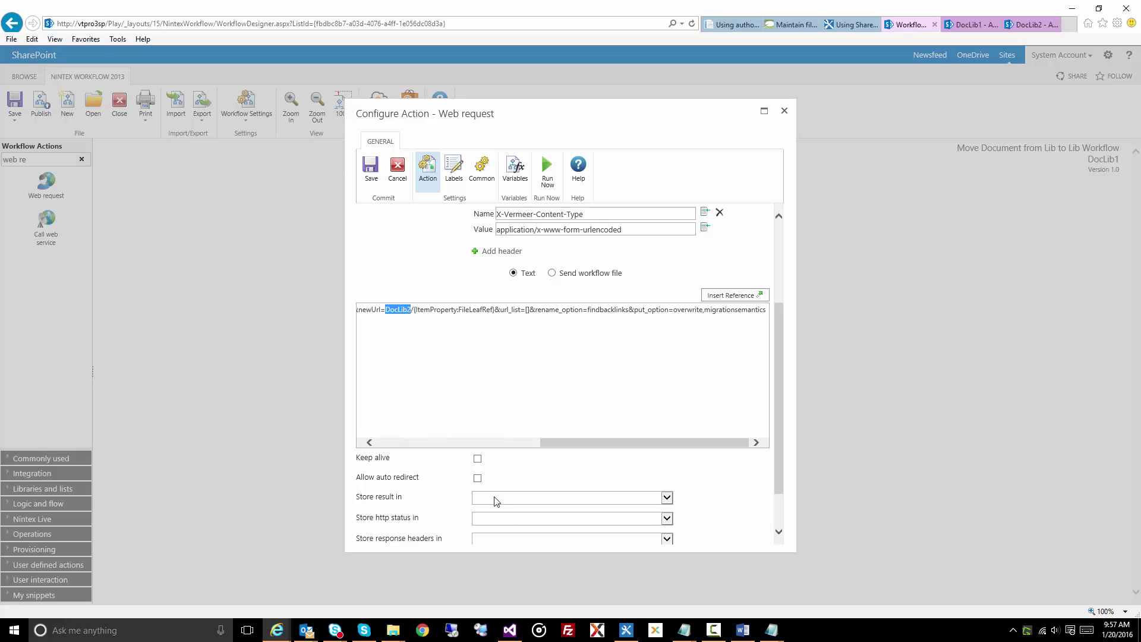
scroll(470, 508, down, 2)
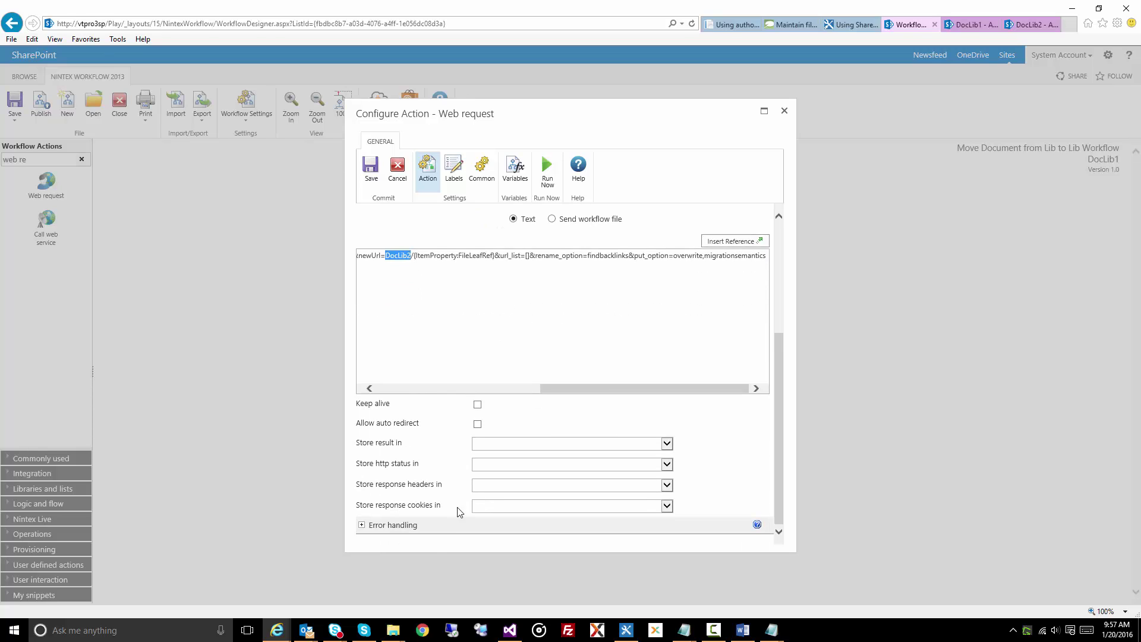
- Close the action settings and start the Move Document from Lib to Lib Workflow on call_history_2016-01
click(785, 111)
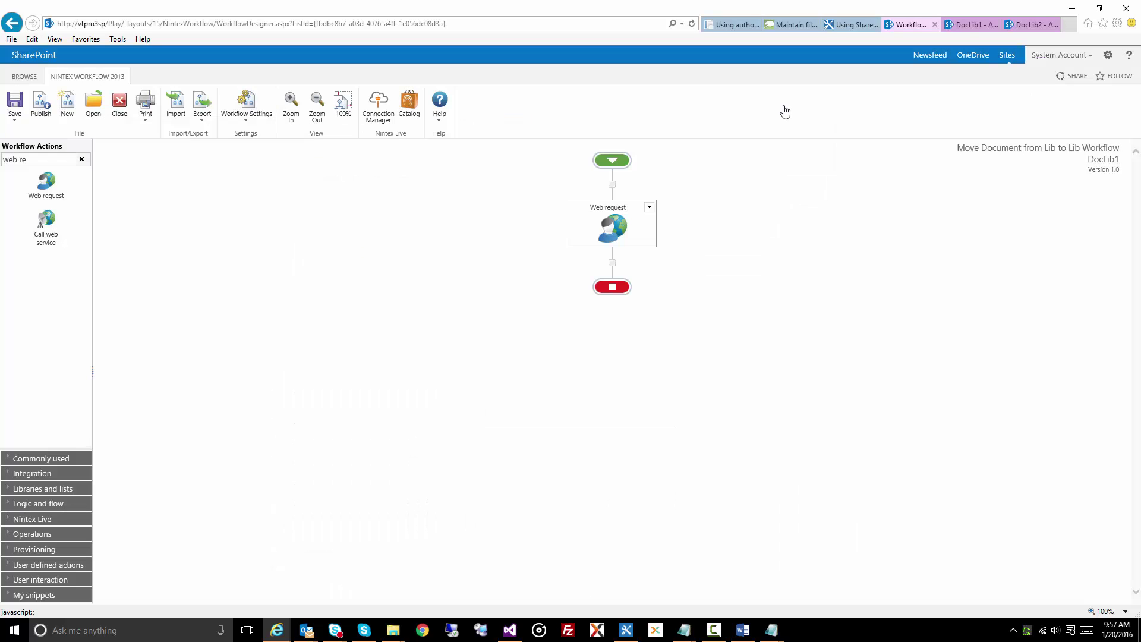
click(971, 26)
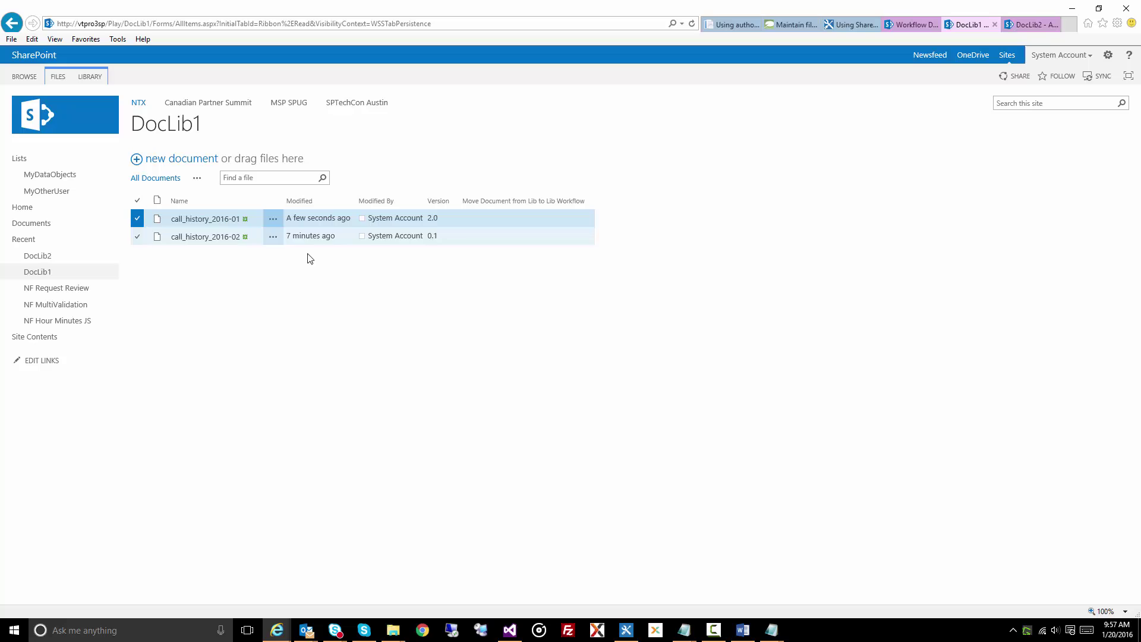
click(273, 219)
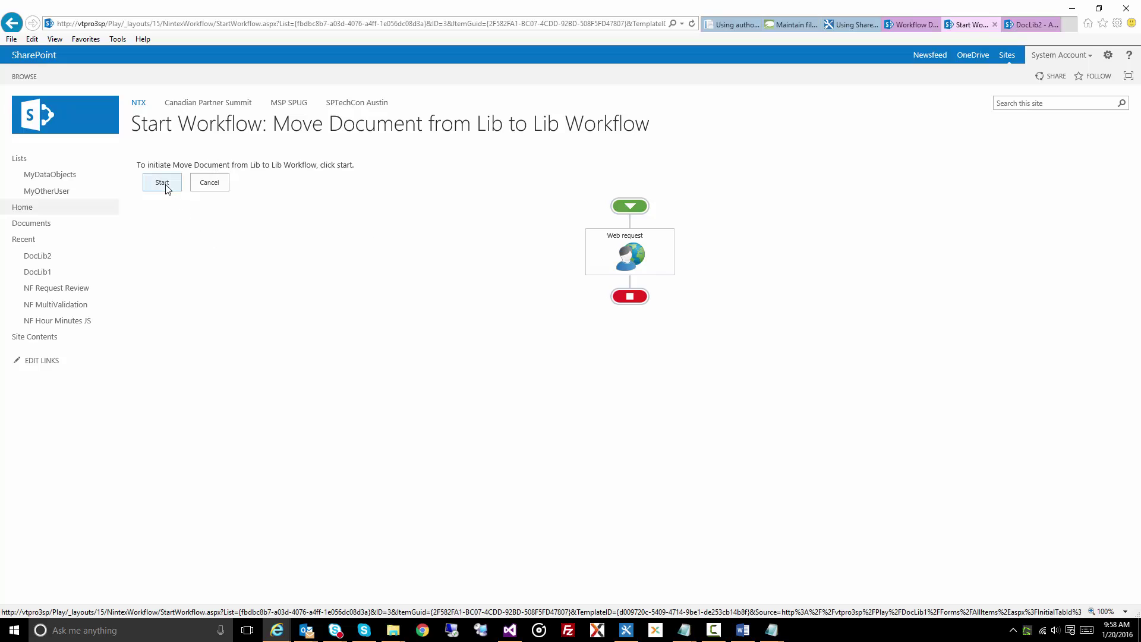
click(166, 187)
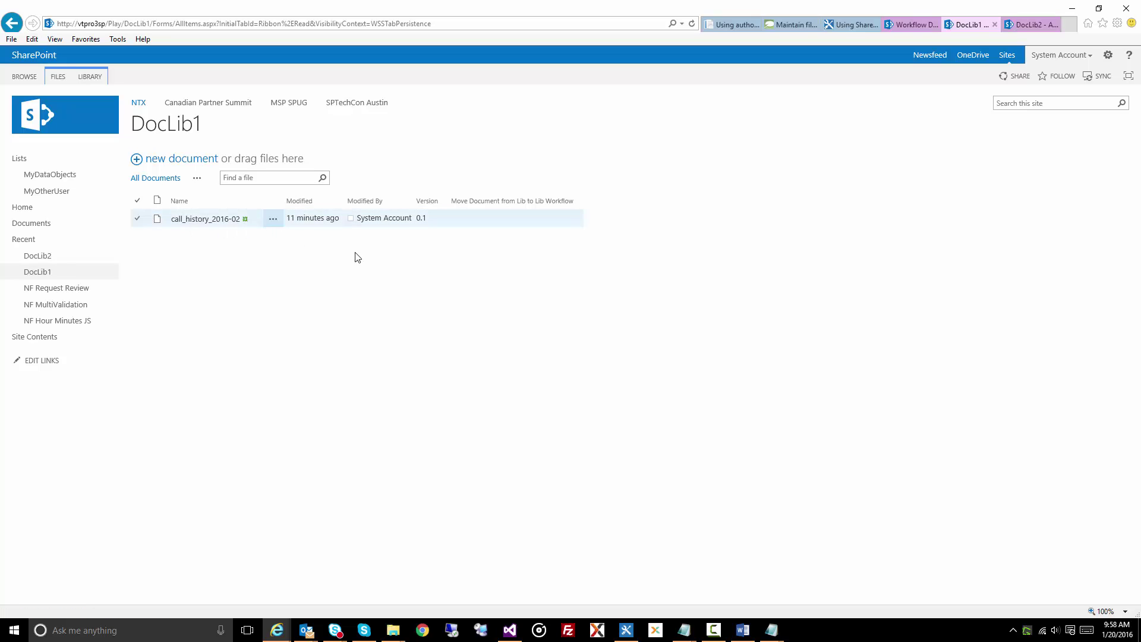
- In DocLib2, check call_history_2016-01's history: 1.0 'First Version' and 2.0 'Add a few rows' comments
click(1033, 24)
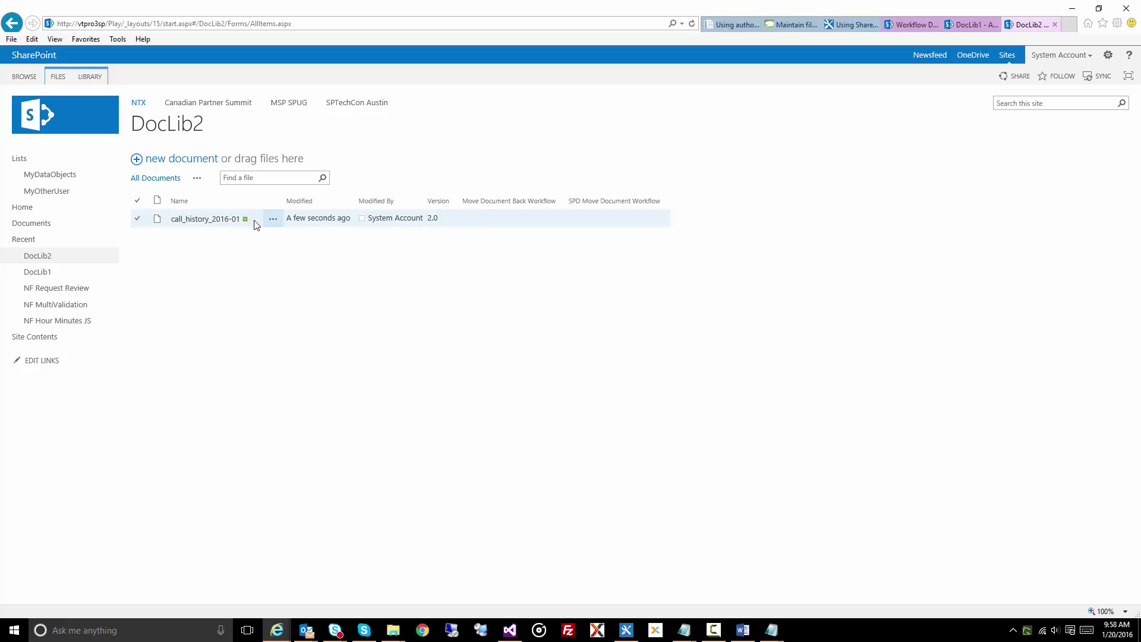
click(280, 220)
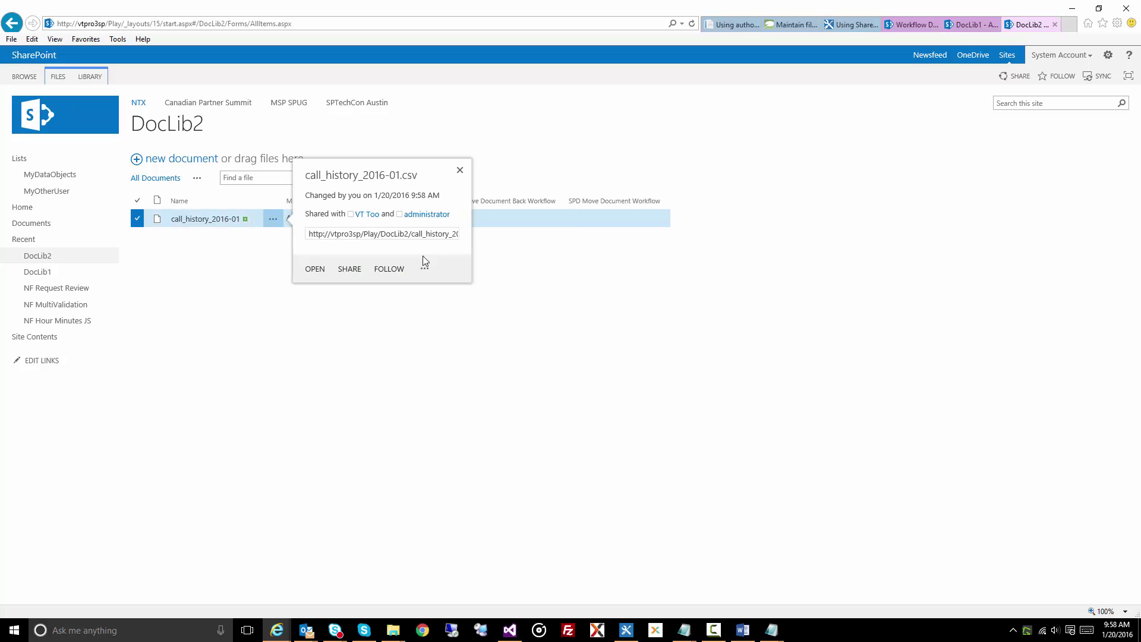
click(425, 269)
click(440, 378)
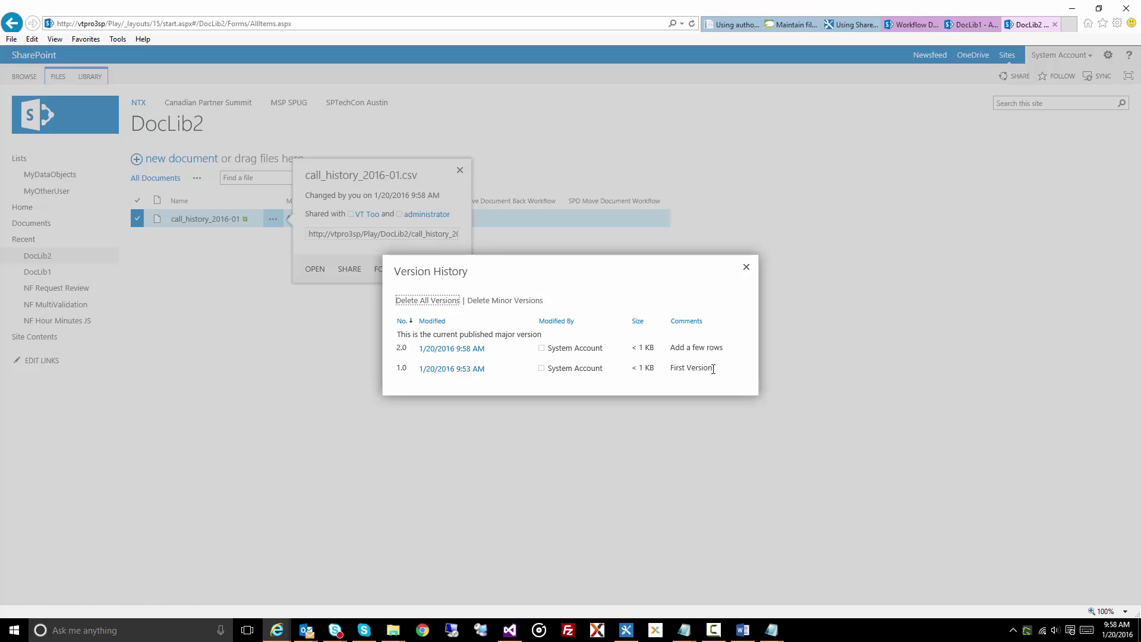
drag(713, 368, 670, 371)
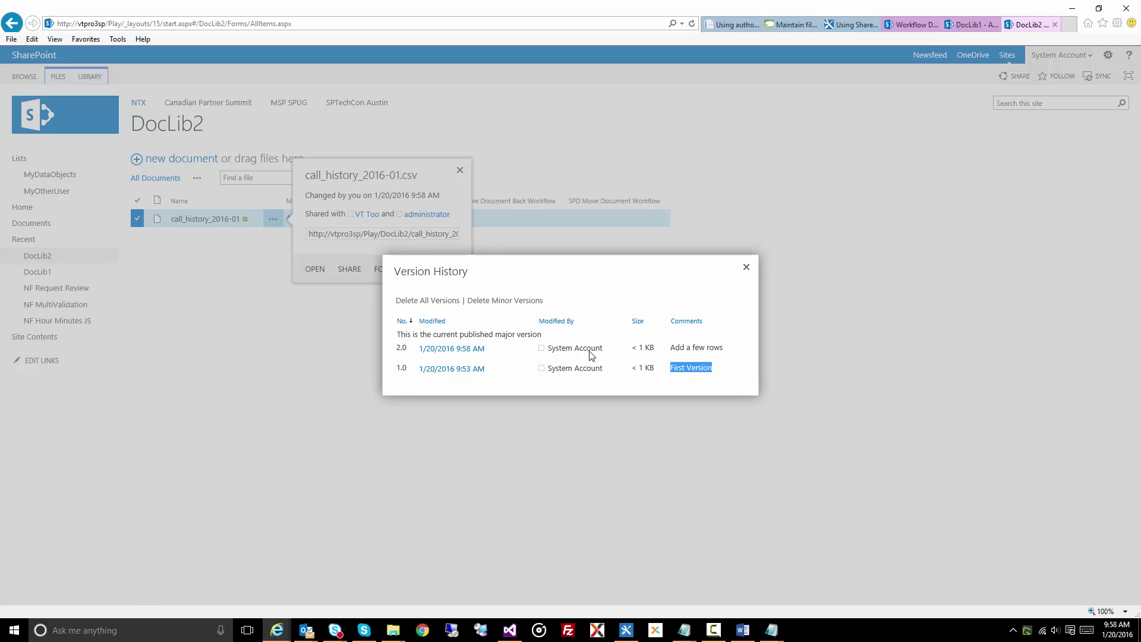
drag(707, 350, 670, 350)
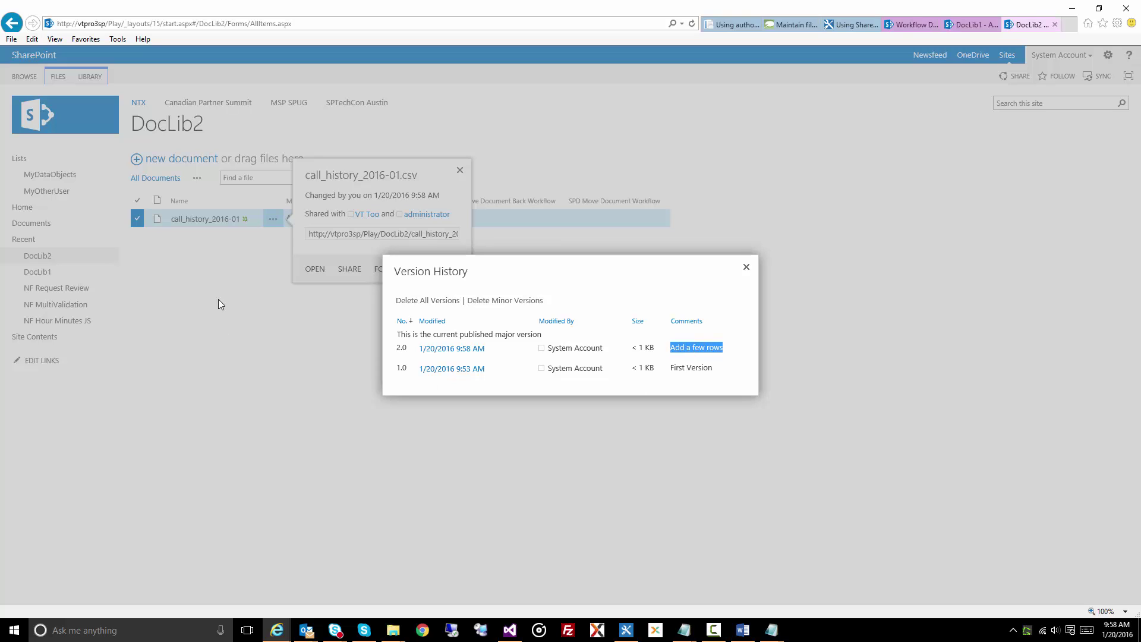
click(747, 267)
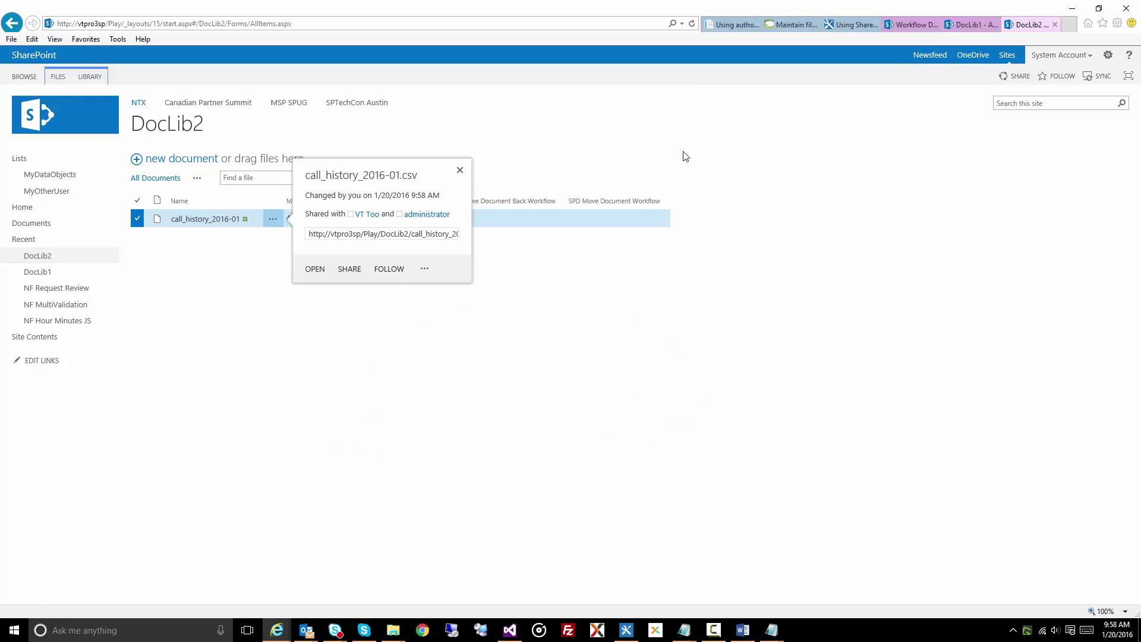
click(458, 170)
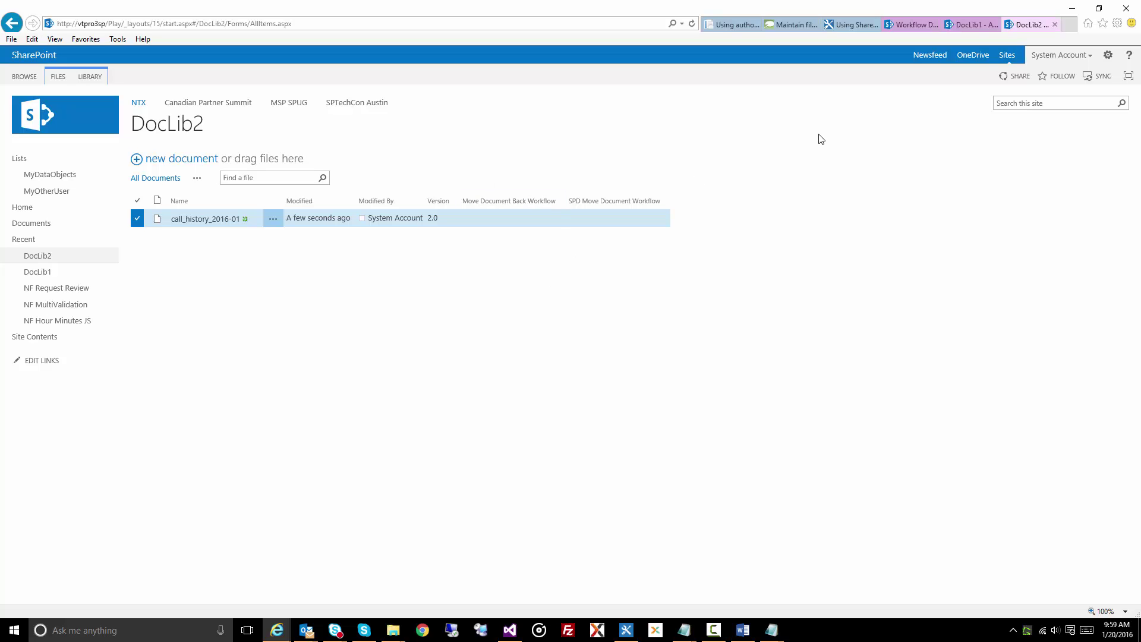
- Switch back to the Workflow Designer tab showing the Move Document from Lib to Lib Workflow
click(899, 25)
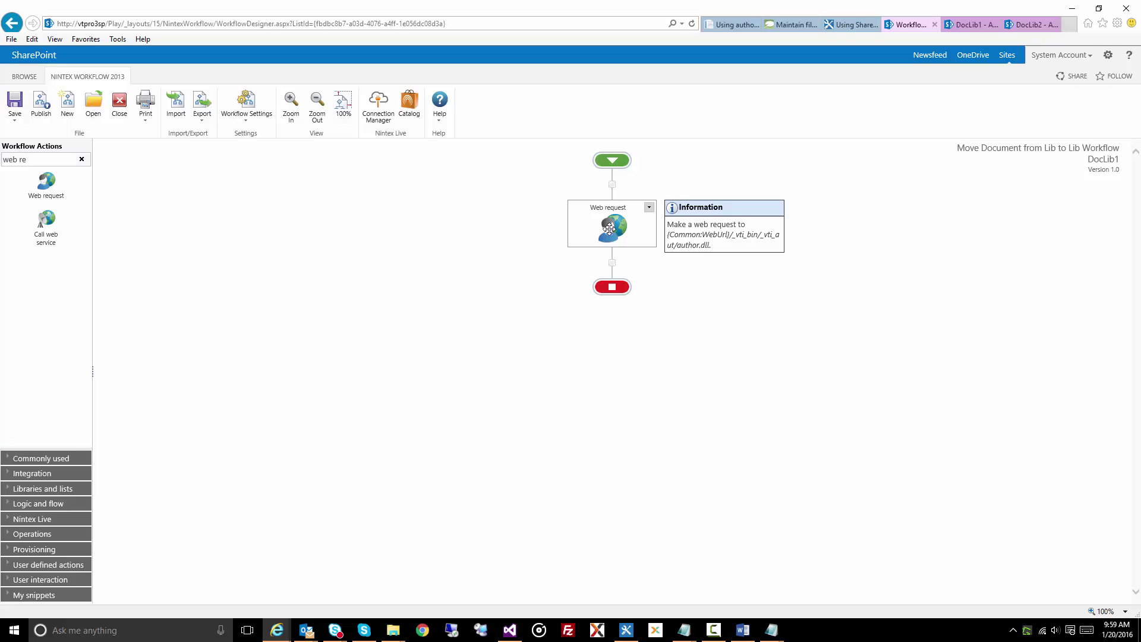